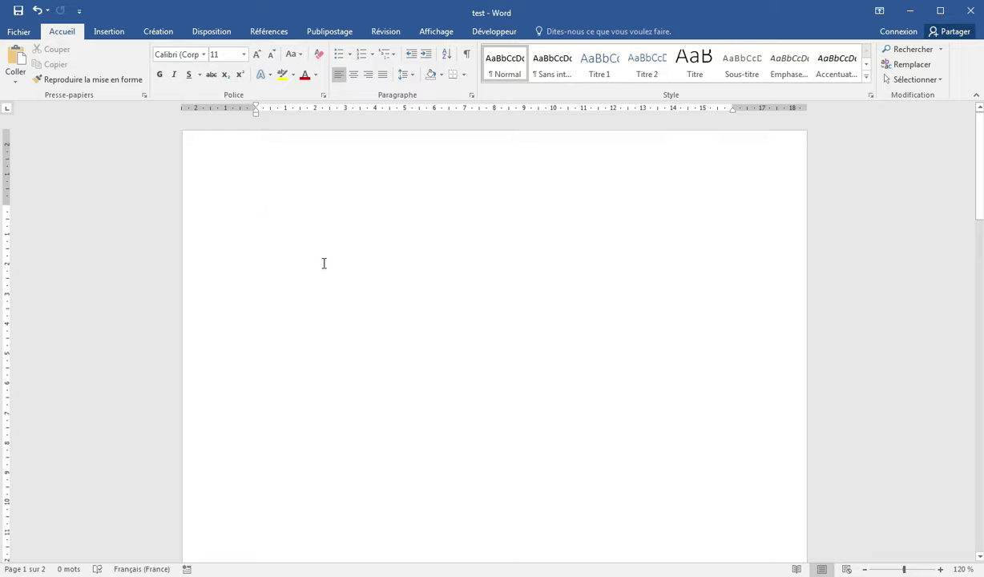
{"action": "scroll", "coordinate": [154, 89], "scroll_direction": "down", "scroll_amount": 1}
{"action": "scroll", "coordinate": [153, 88], "scroll_direction": "up", "scroll_amount": 1}
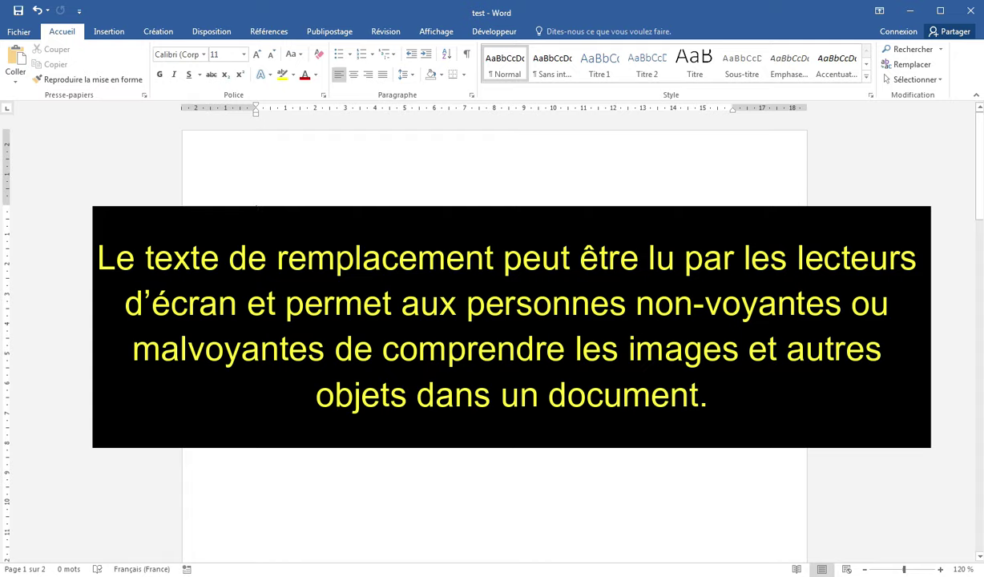
{"action": "left_click", "coordinate": [109, 35]}
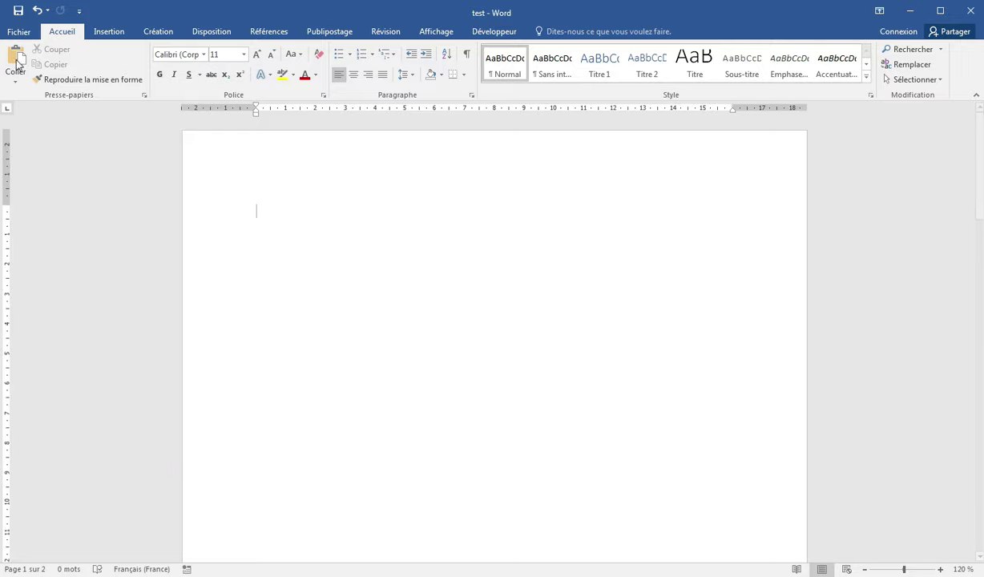
{"action": "left_click", "coordinate": [109, 32]}
{"action": "left_click", "coordinate": [62, 31]}
{"action": "left_click", "coordinate": [104, 33]}
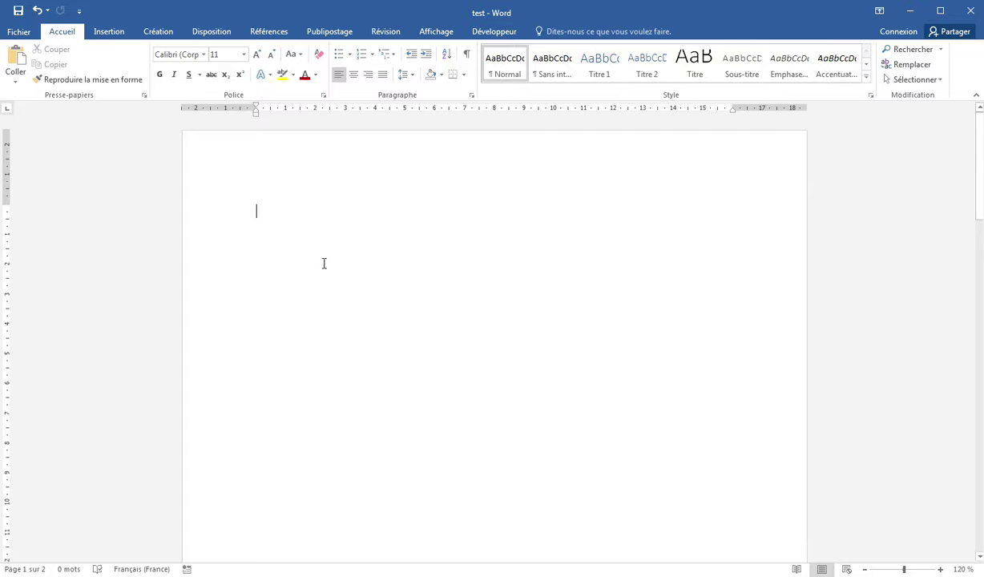
Step: Draw a rounded rectangle about 13.16 cm wide and 5.37 cm high near the top of the blank first page
{"action": "left_click", "coordinate": [109, 32]}
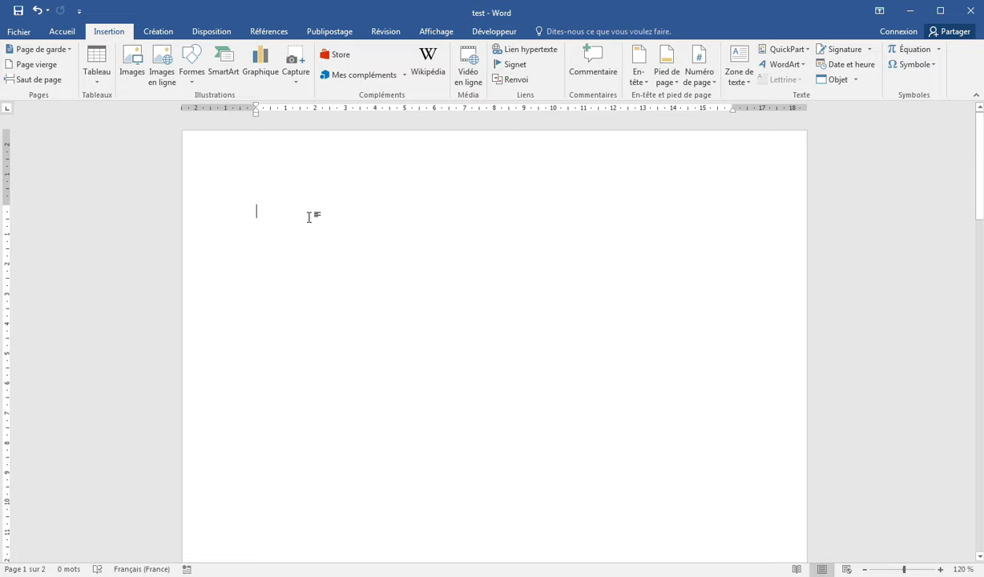
{"action": "left_click", "coordinate": [192, 70]}
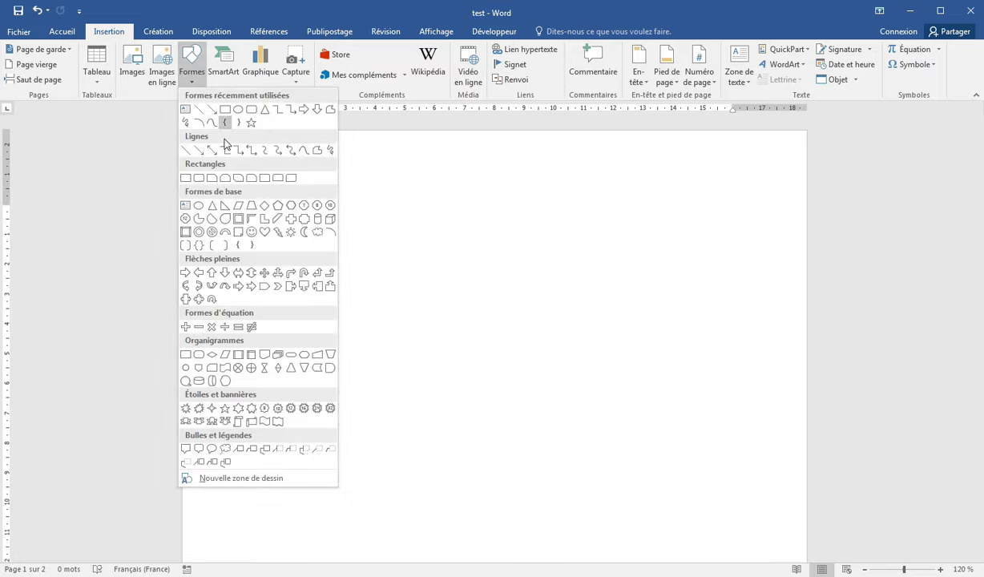
{"action": "left_click", "coordinate": [239, 122]}
{"action": "left_click_drag", "start_coordinate": [262, 222], "coordinate": [655, 382]}
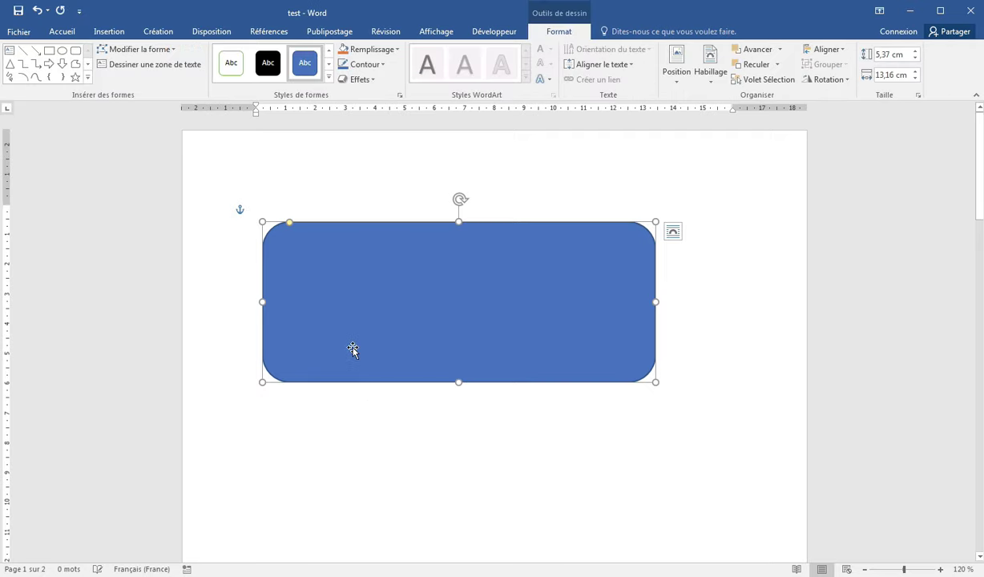
Step: Add the text "texte" inside the rounded rectangle
{"action": "right_click", "coordinate": [319, 277]}
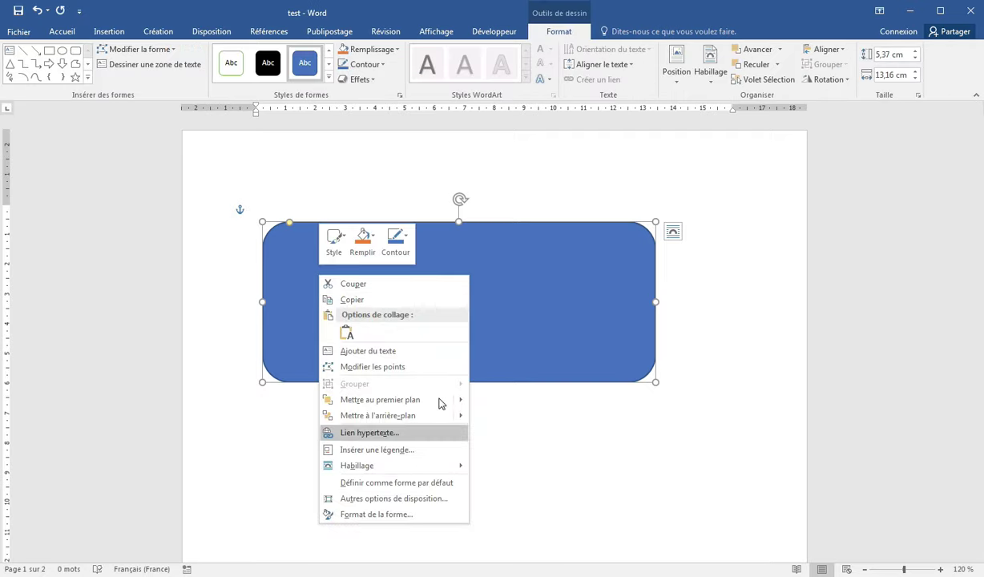
{"action": "left_click", "coordinate": [412, 353]}
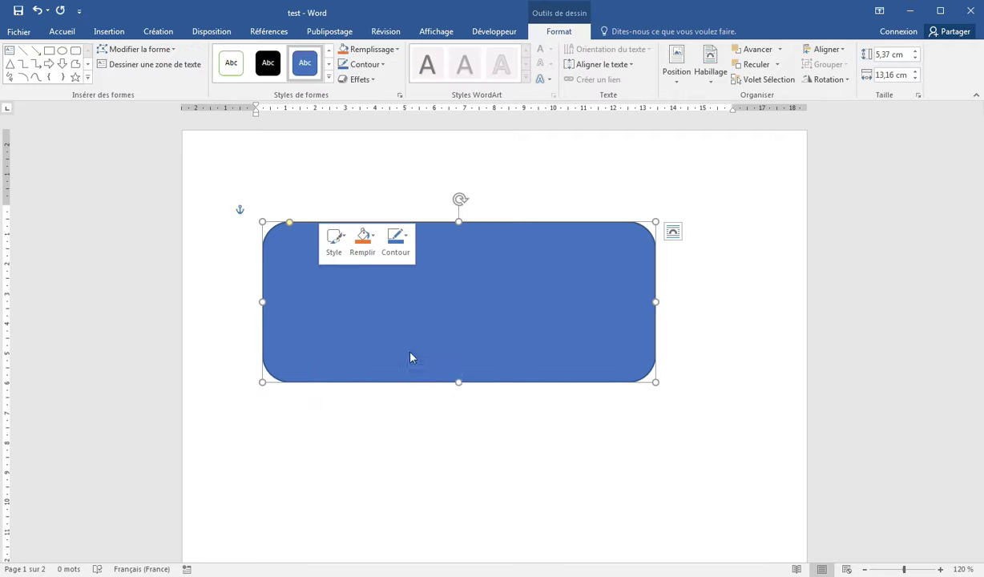
{"action": "type", "text": "texte"}
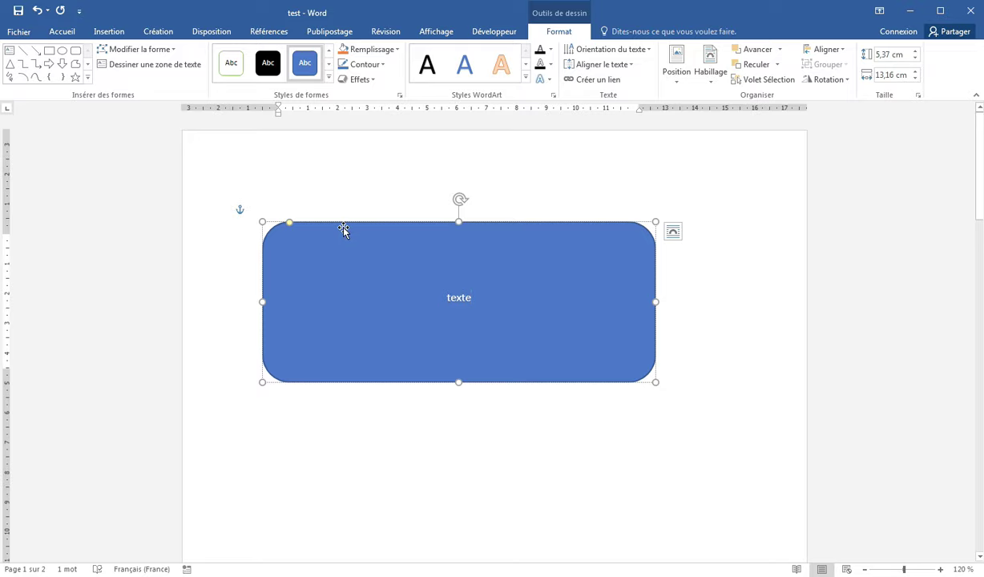
Step: Move the rounded rectangle lower on the page and write the paragraph "Texte paragraphe blabla" above it
{"action": "left_click_drag", "start_coordinate": [345, 233], "coordinate": [334, 337]}
{"action": "left_click", "coordinate": [295, 252]}
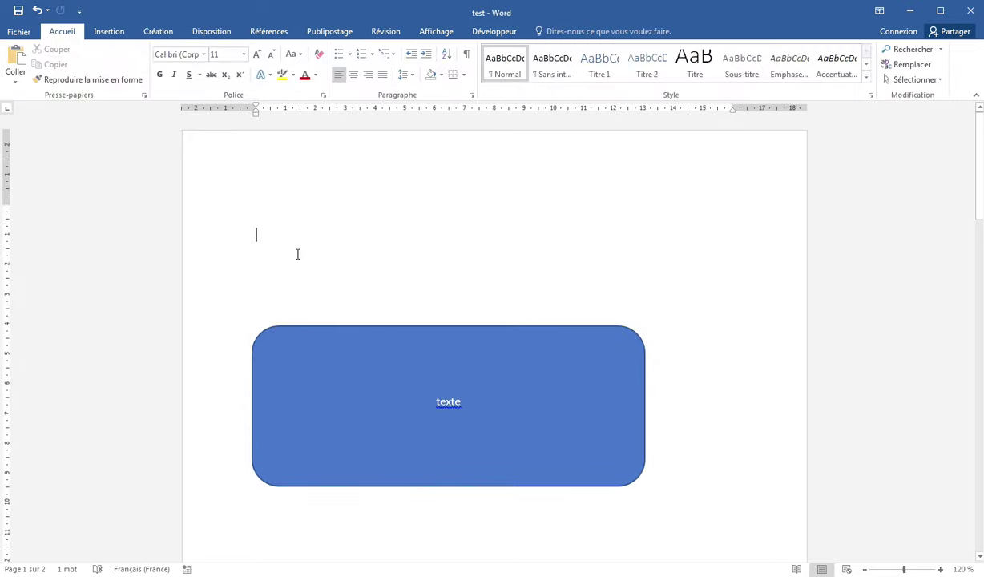
{"action": "type", "text": "Te"}
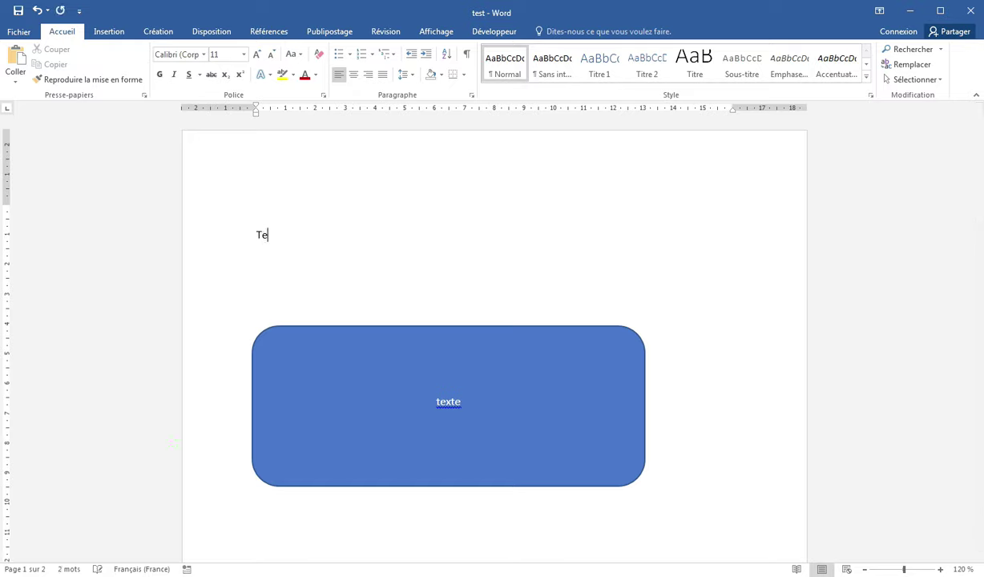
{"action": "type", "text": "xte paragraphe blabla"}
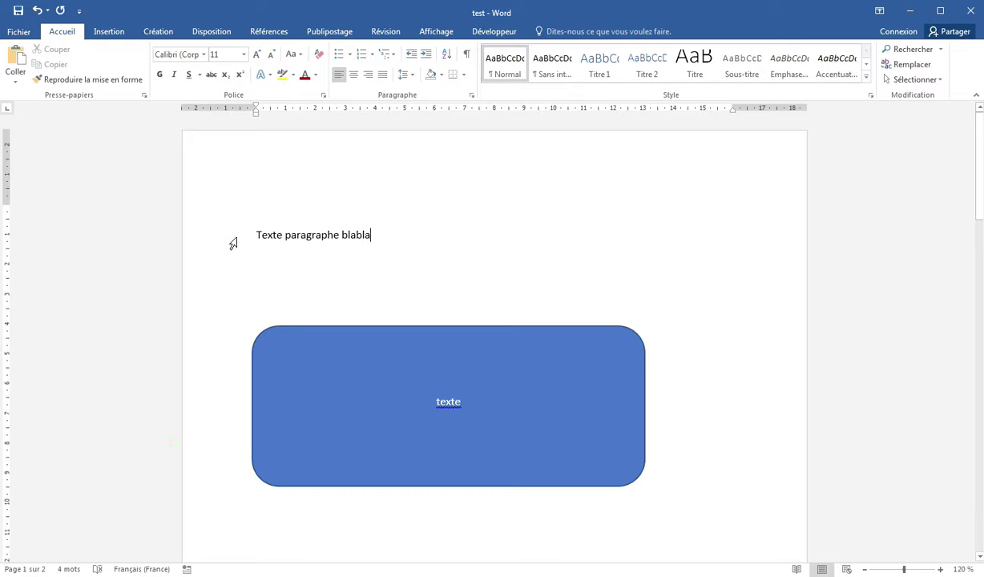
{"action": "left_click", "coordinate": [232, 244]}
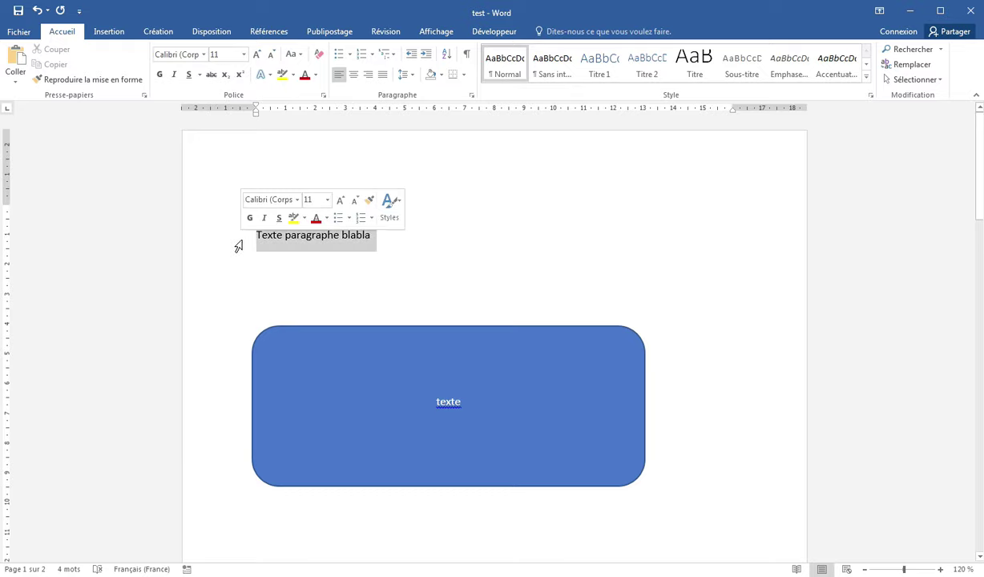
{"action": "left_click_drag", "start_coordinate": [466, 406], "coordinate": [419, 407]}
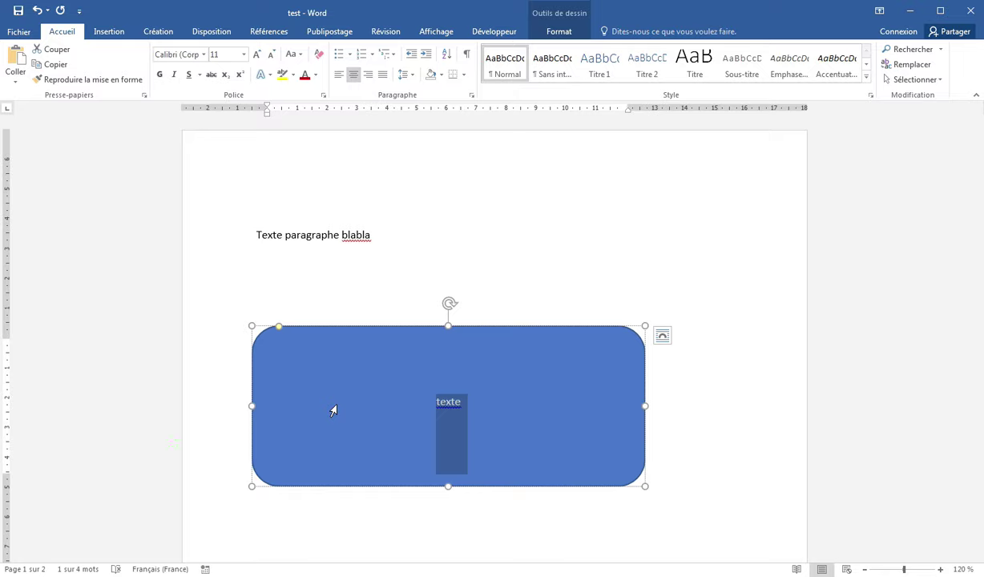
{"action": "left_click", "coordinate": [530, 268]}
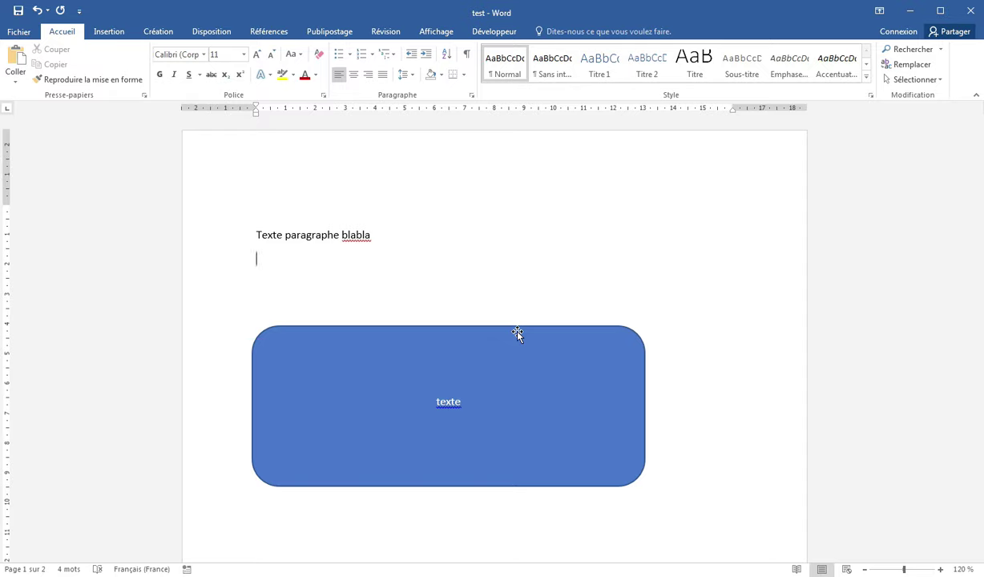
Step: Open the rounded rectangle's shape formatting and expand the alternative text settings in its layout and properties options
{"action": "left_click", "coordinate": [518, 335]}
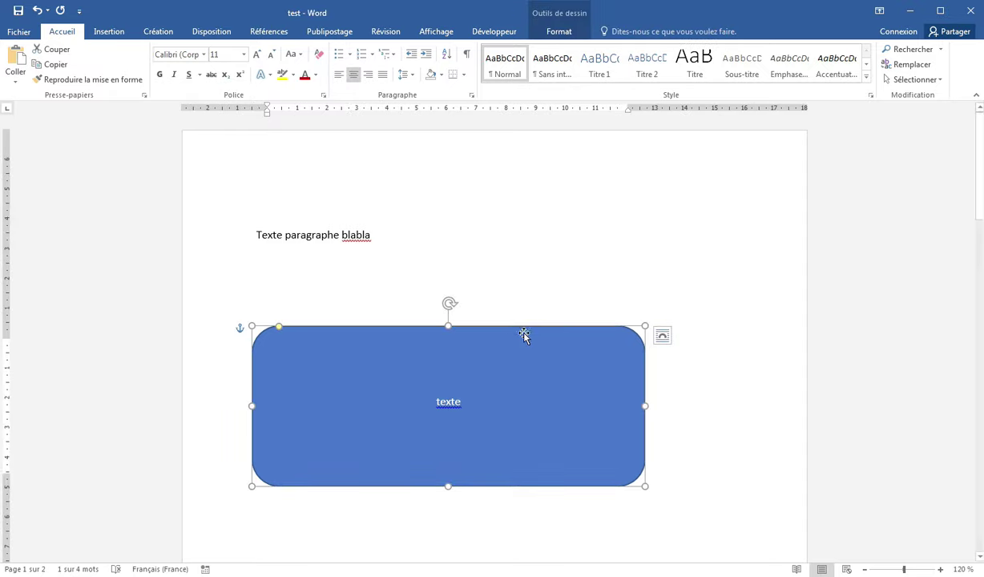
{"action": "right_click", "coordinate": [492, 327]}
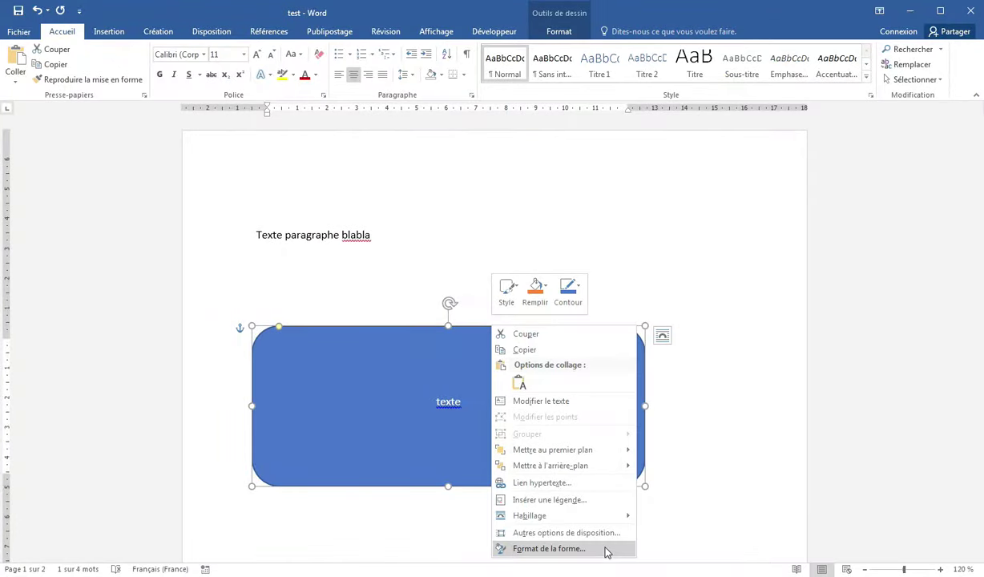
{"action": "left_click", "coordinate": [662, 523]}
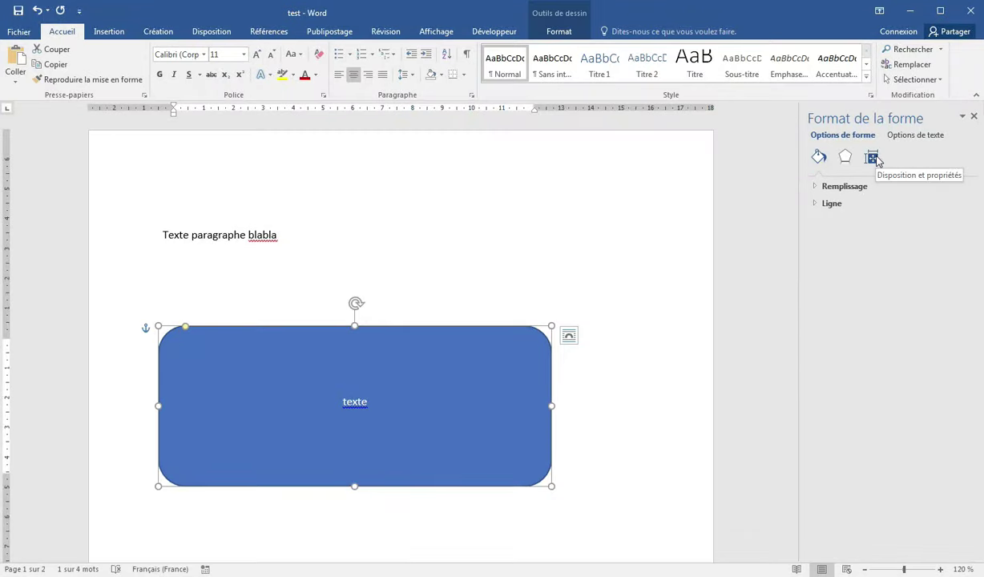
{"action": "left_click", "coordinate": [876, 159]}
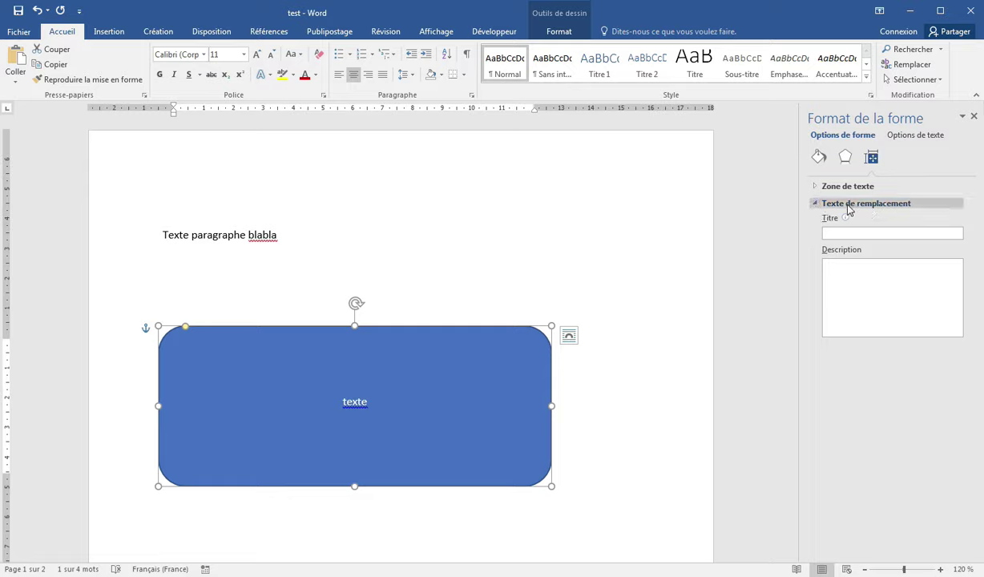
{"action": "left_click", "coordinate": [817, 204]}
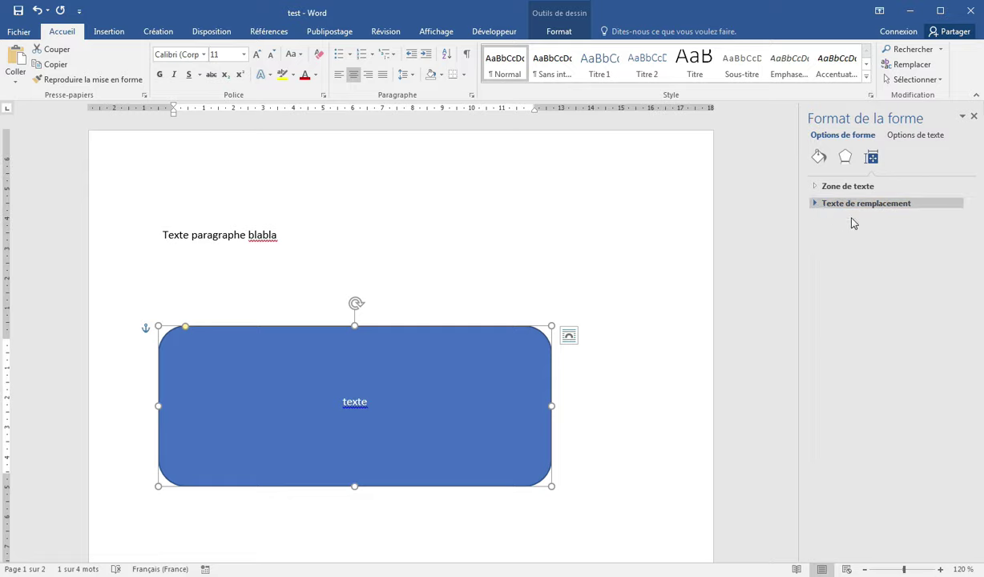
{"action": "left_click", "coordinate": [818, 186]}
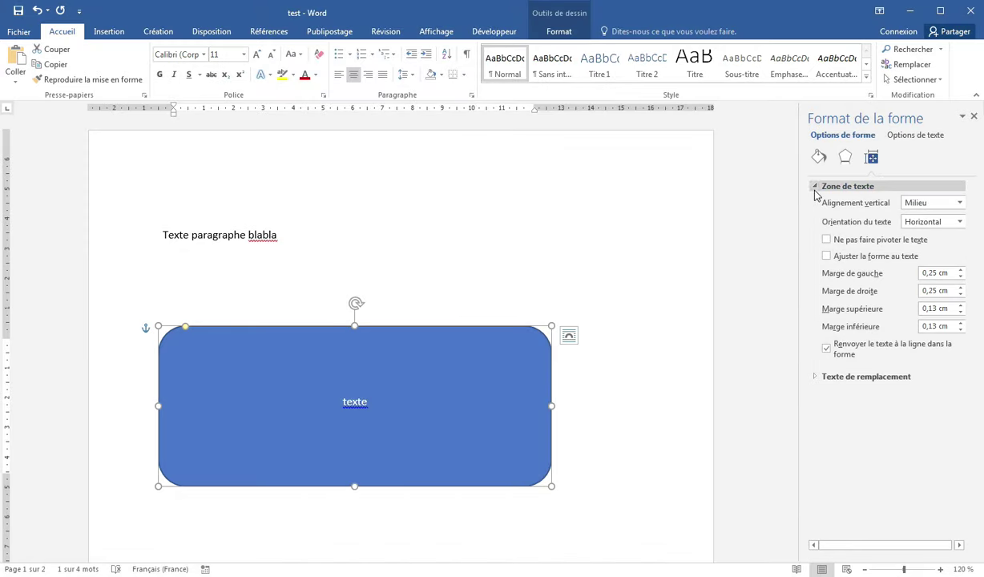
{"action": "left_click", "coordinate": [816, 190]}
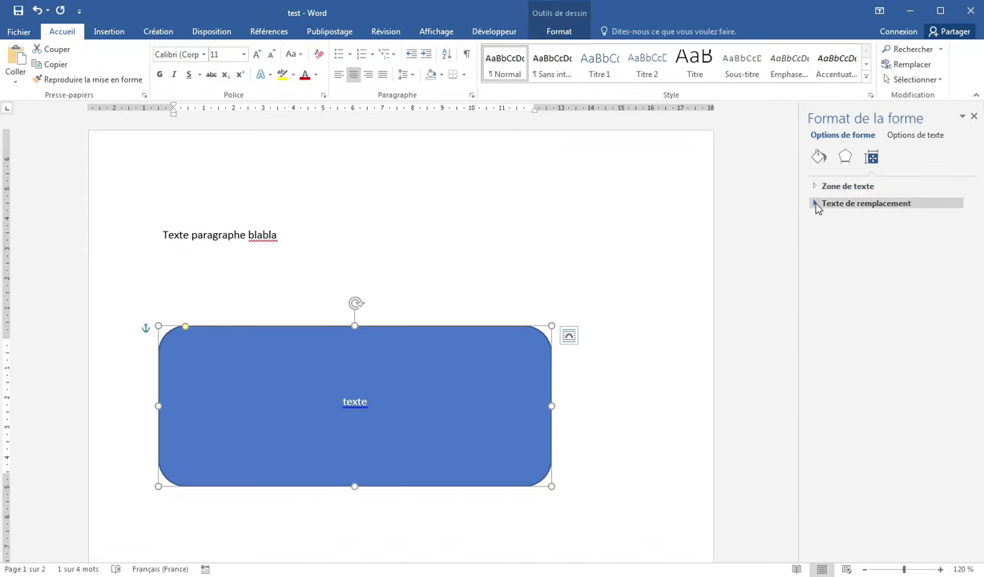
{"action": "left_click", "coordinate": [815, 205]}
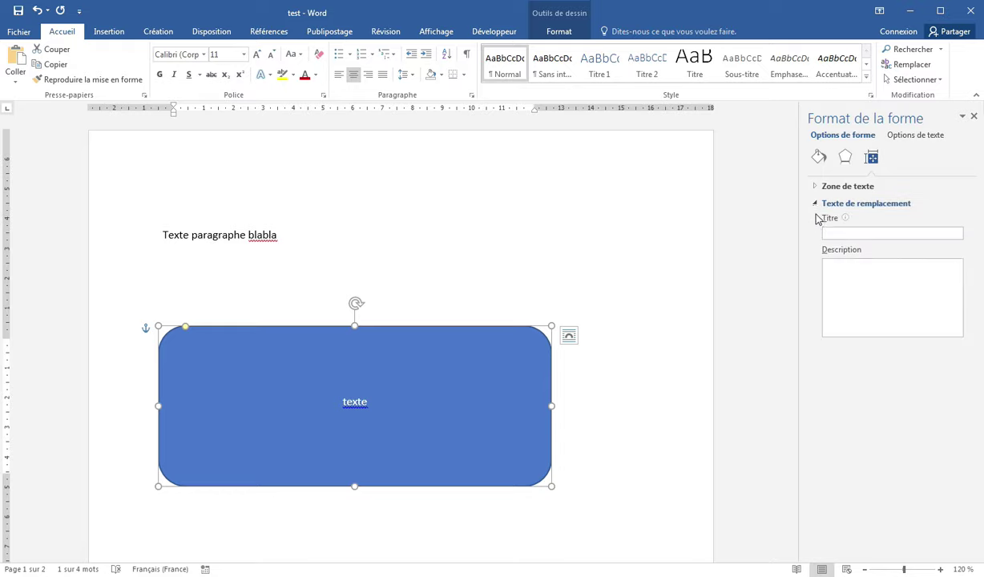
Step: Set the rounded rectangle's alternative text title to "Titre" and its description to "texte"
{"action": "left_click", "coordinate": [863, 233]}
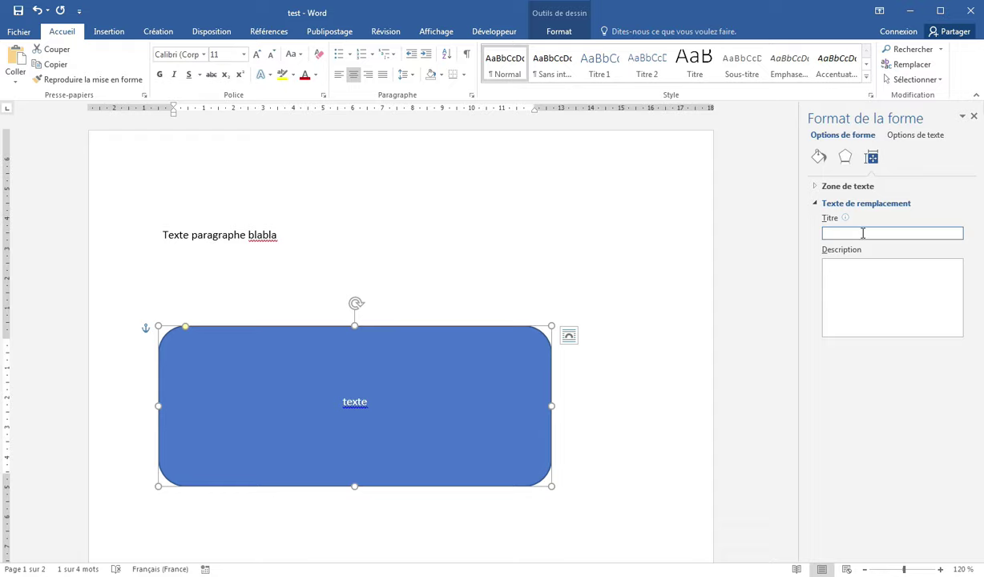
{"action": "type", "text": "Titre"}
{"action": "left_click", "coordinate": [896, 287]}
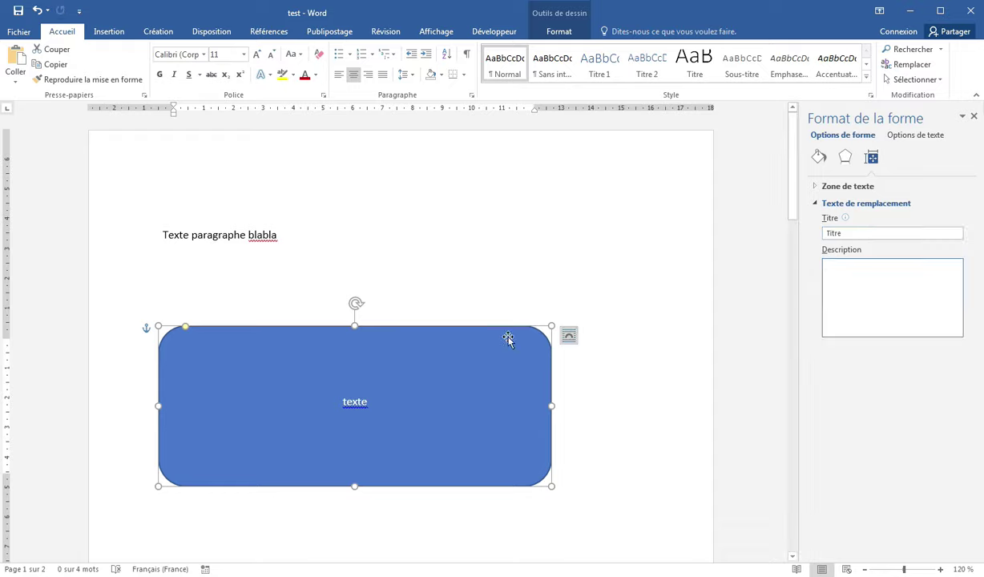
{"action": "left_click", "coordinate": [367, 401]}
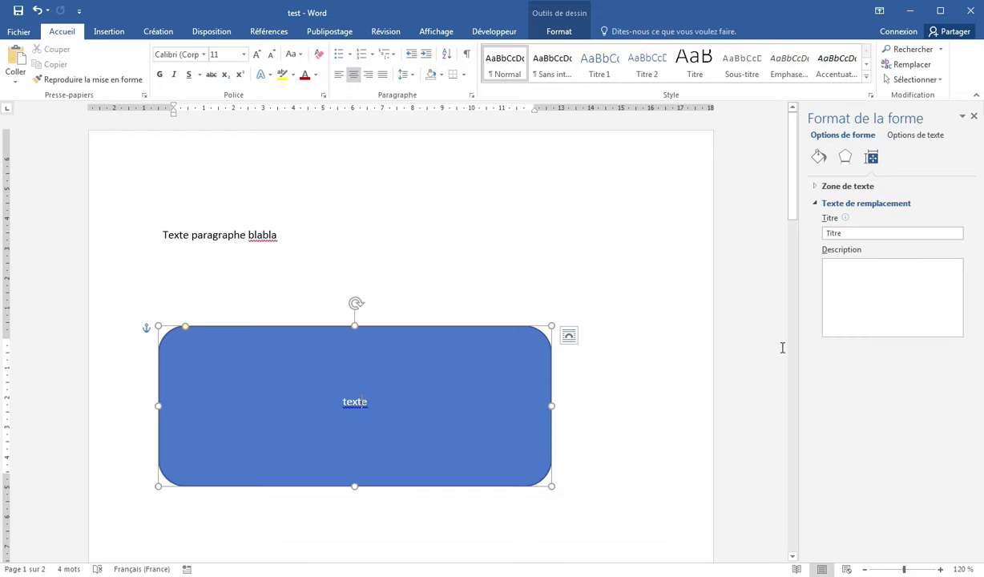
{"action": "left_click", "coordinate": [842, 294]}
{"action": "type", "text": "texte"}
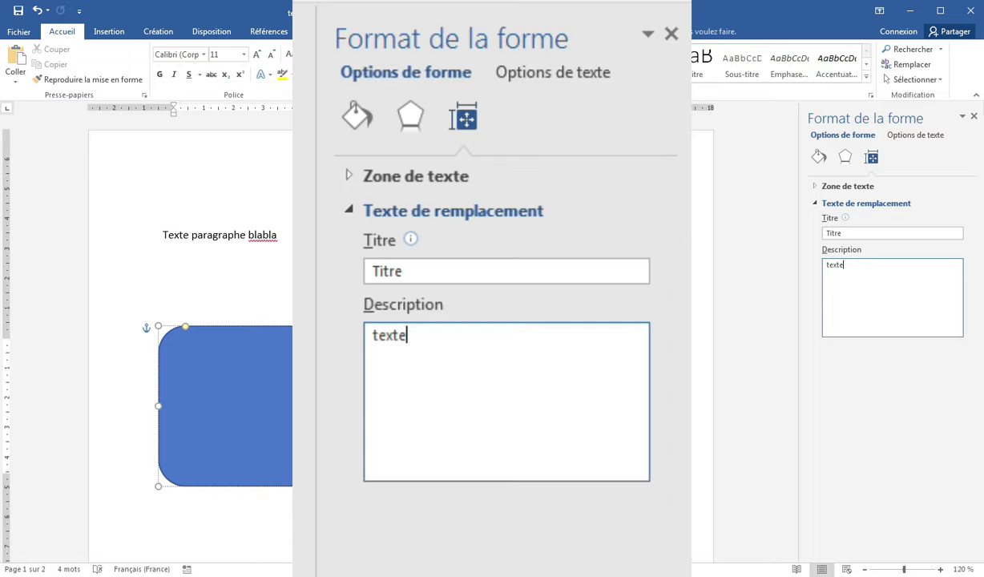
{"action": "left_click", "coordinate": [525, 280]}
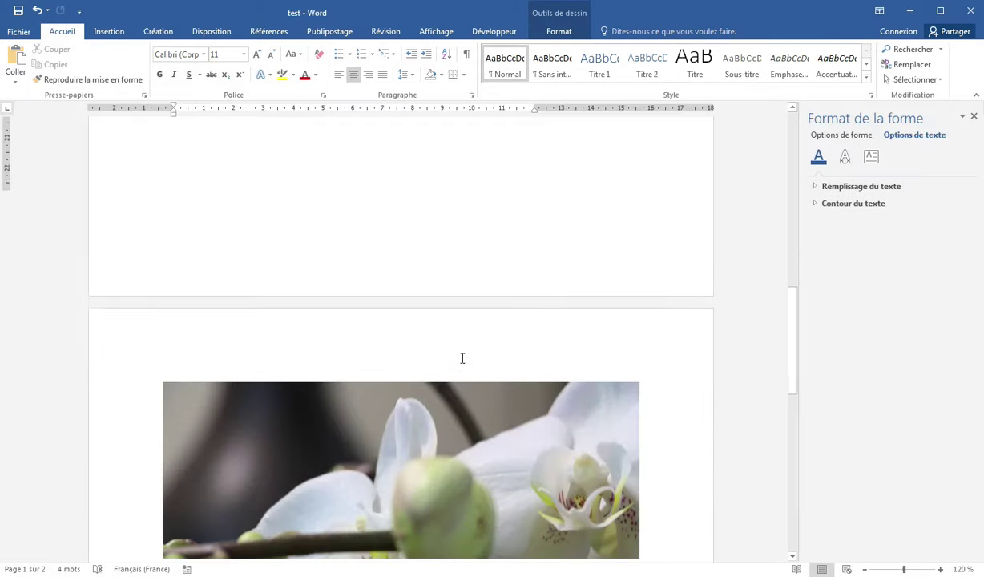
Step: Open the picture formatting of the orchid photo on page 2 and show its alternative text settings
{"action": "scroll", "coordinate": [462, 359], "scroll_direction": "down", "scroll_amount": 5}
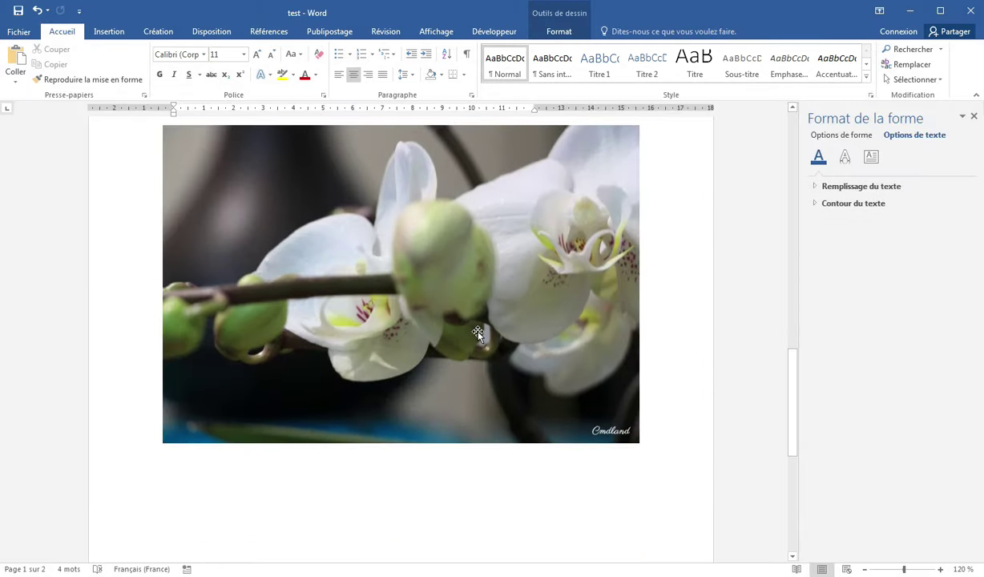
{"action": "left_click", "coordinate": [469, 322]}
{"action": "scroll", "coordinate": [537, 357], "scroll_direction": "up", "scroll_amount": 1}
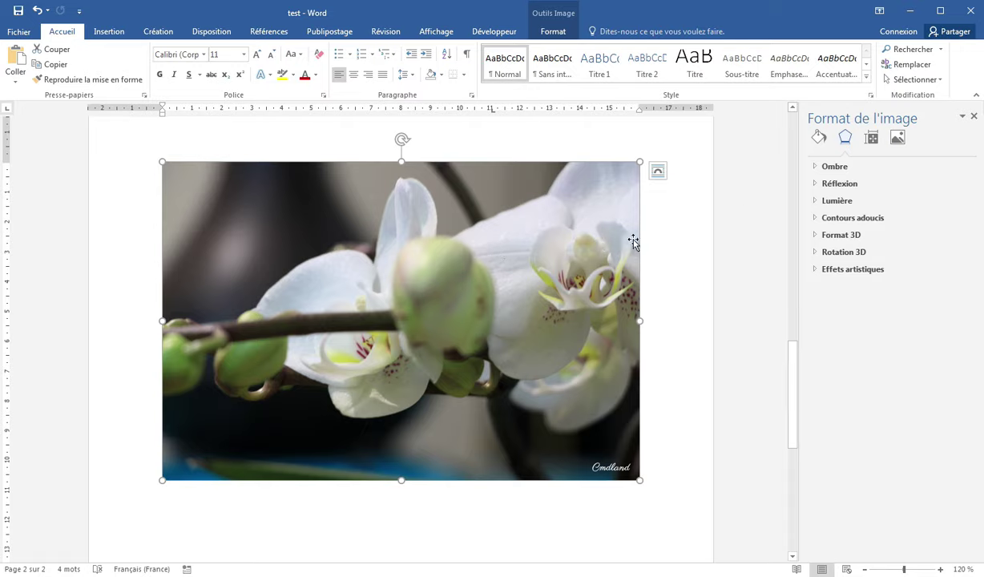
{"action": "left_click", "coordinate": [974, 116]}
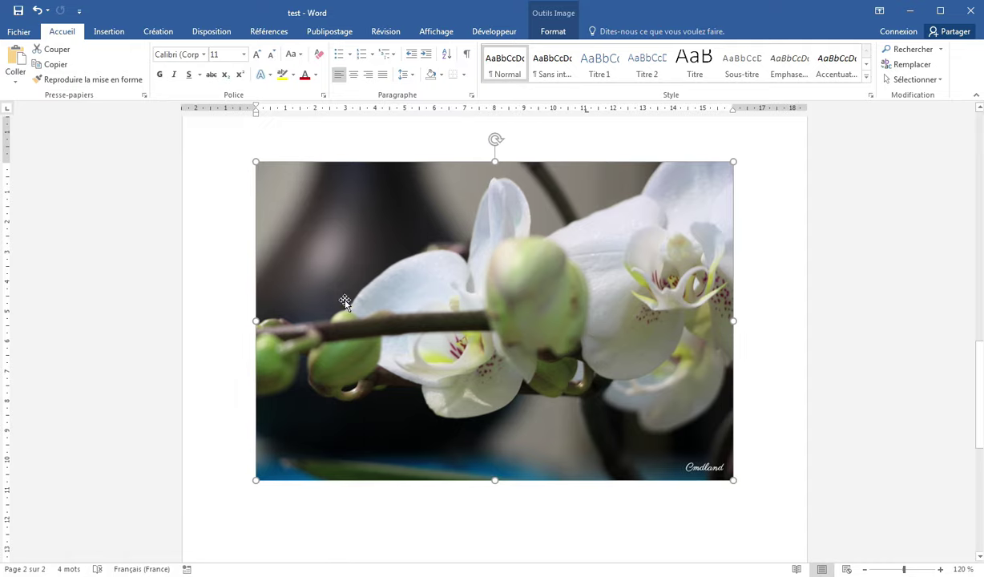
{"action": "right_click", "coordinate": [395, 265]}
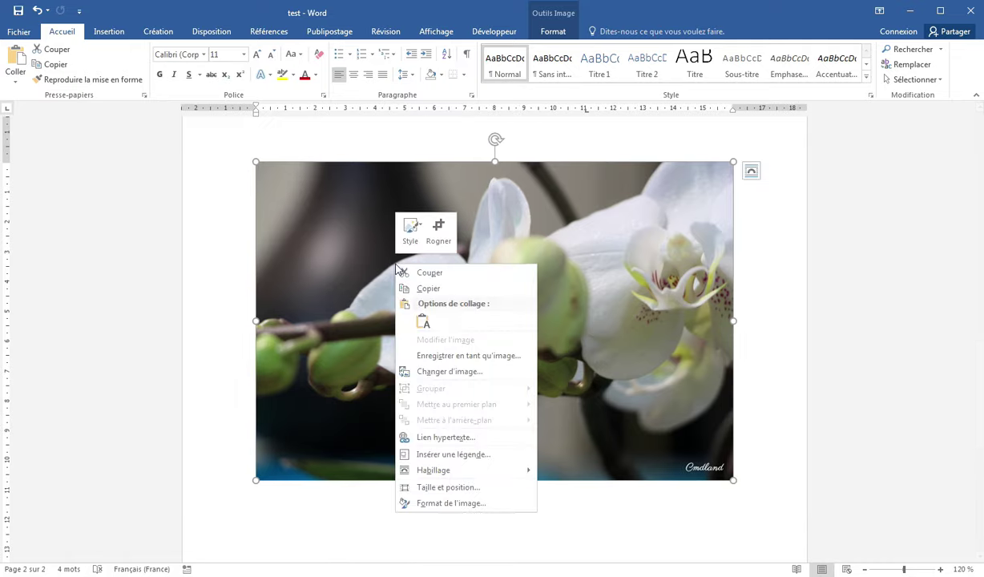
{"action": "left_click", "coordinate": [457, 502]}
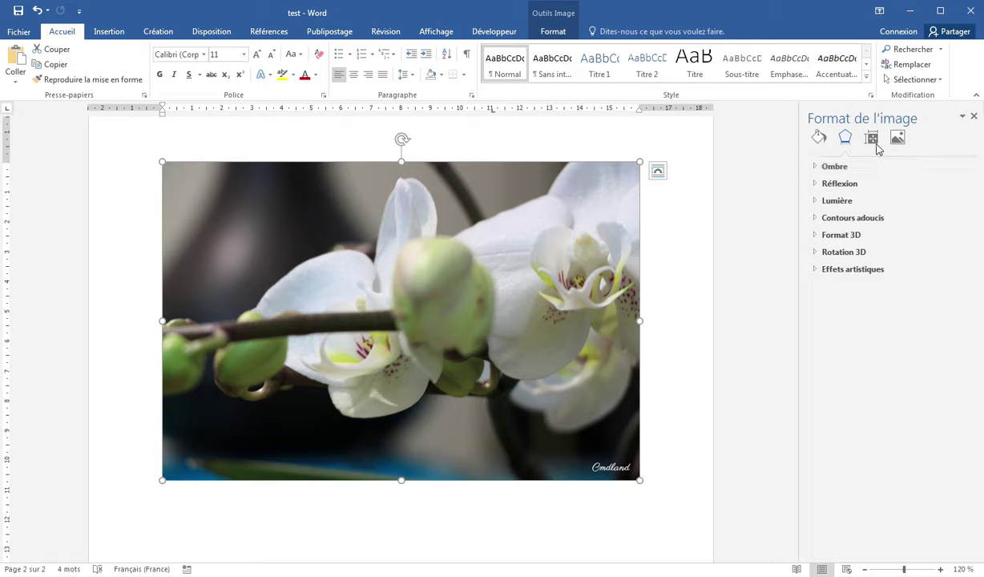
{"action": "left_click", "coordinate": [873, 139]}
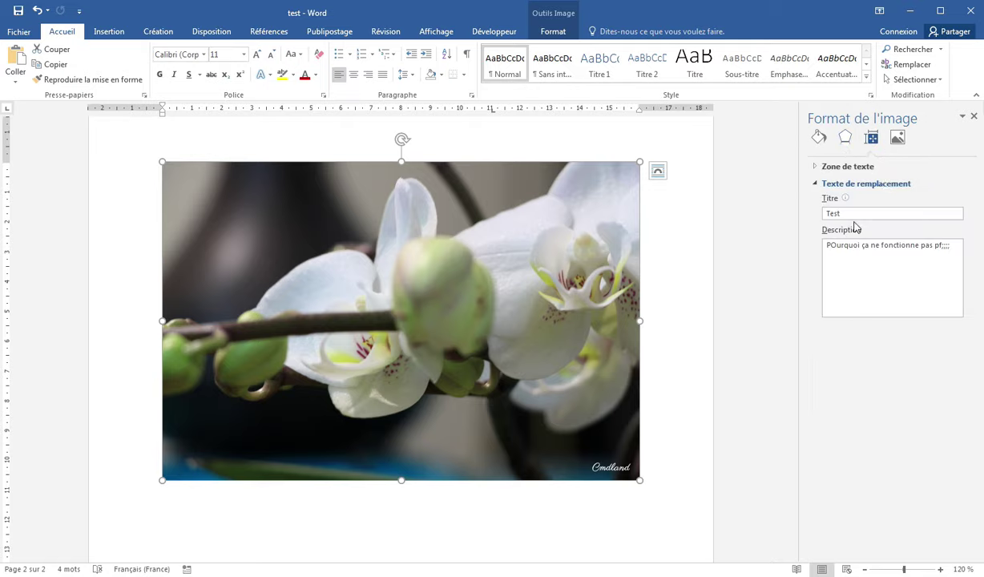
Step: Clear the existing title and description from the orchid photo's alternative text
{"action": "left_click", "coordinate": [828, 213]}
{"action": "key", "text": "Delete"}
{"action": "left_click", "coordinate": [911, 255]}
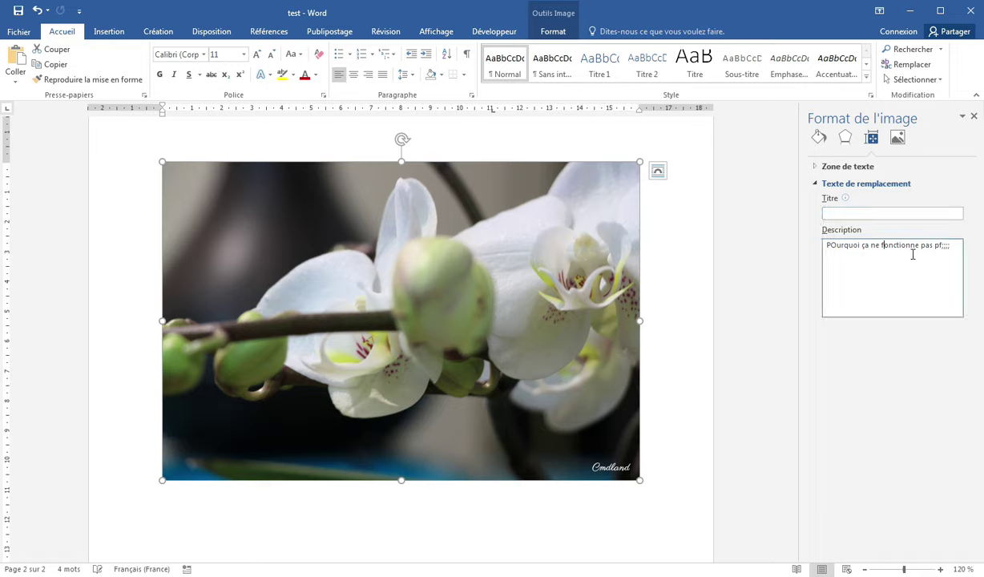
{"action": "left_click_drag", "start_coordinate": [947, 245], "coordinate": [794, 256]}
{"action": "key", "text": "Delete"}
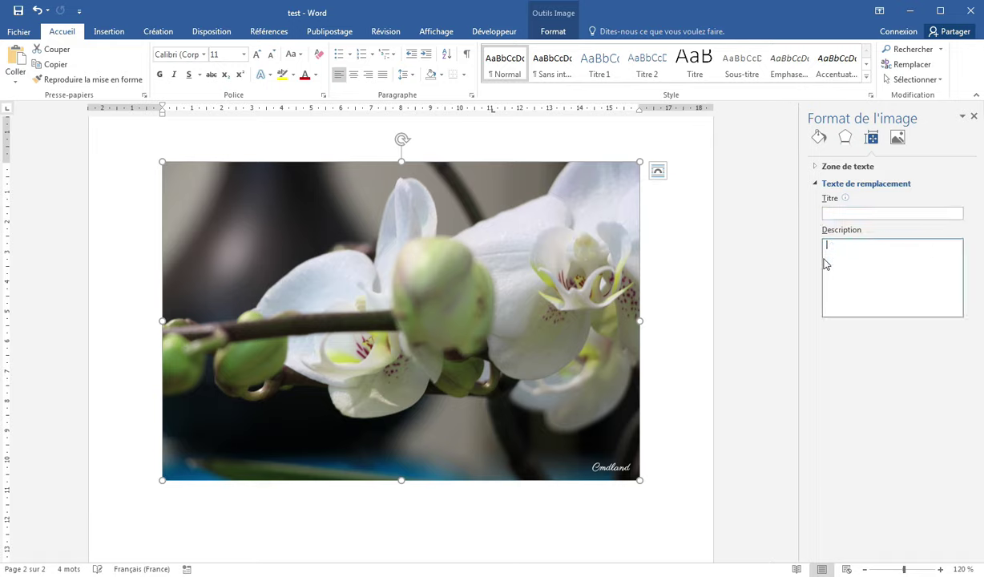
Step: Set the orchid photo's alternative text title to "Orchidée" and its description to "fleur de tout temps merveille de la nature", and deselect the photo
{"action": "left_click", "coordinate": [842, 213]}
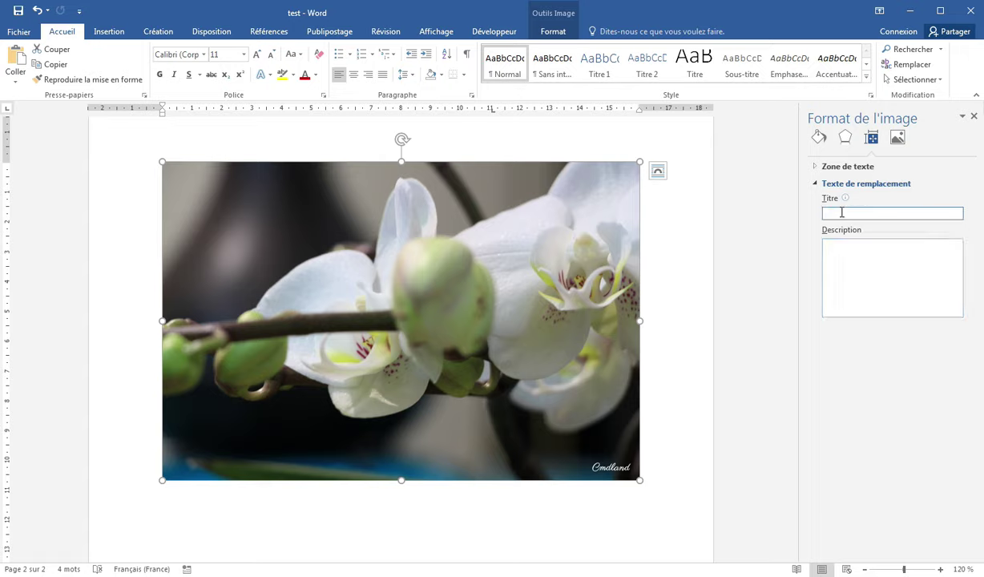
{"action": "type", "text": "Orchidée"}
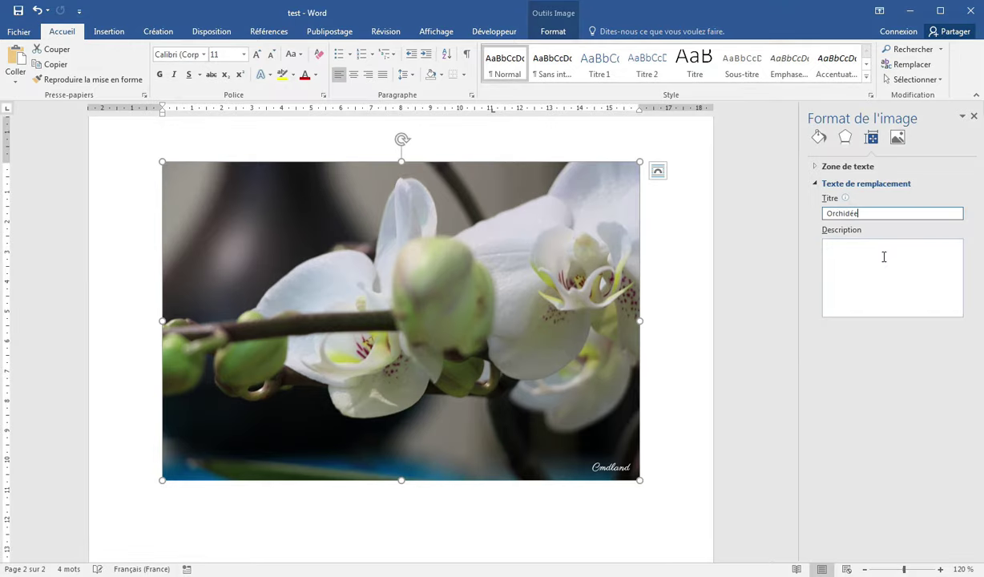
{"action": "left_click", "coordinate": [884, 256]}
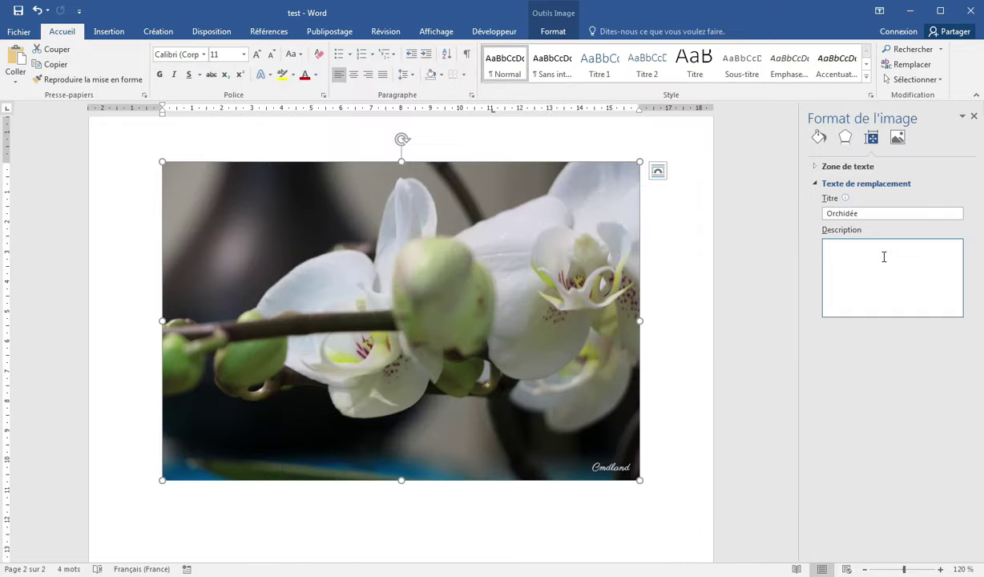
{"action": "type", "text": "fleur"}
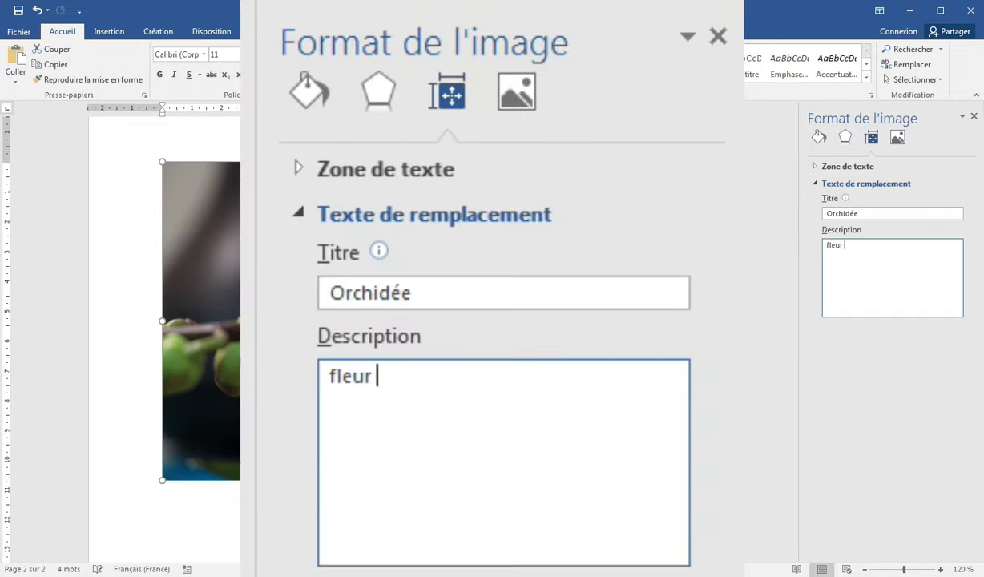
{"action": "type", "text": " de tou"}
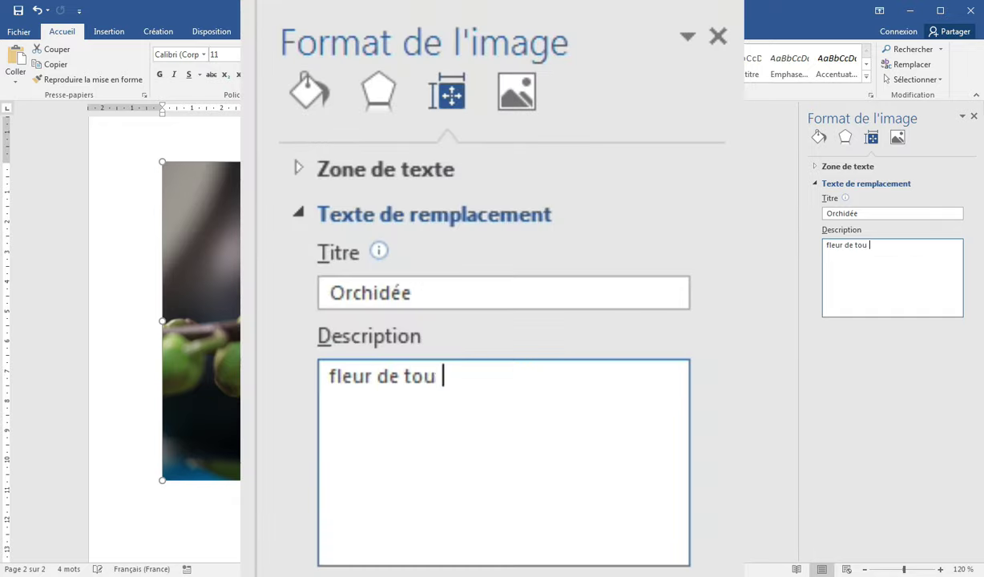
{"action": "type", "text": "t temps"}
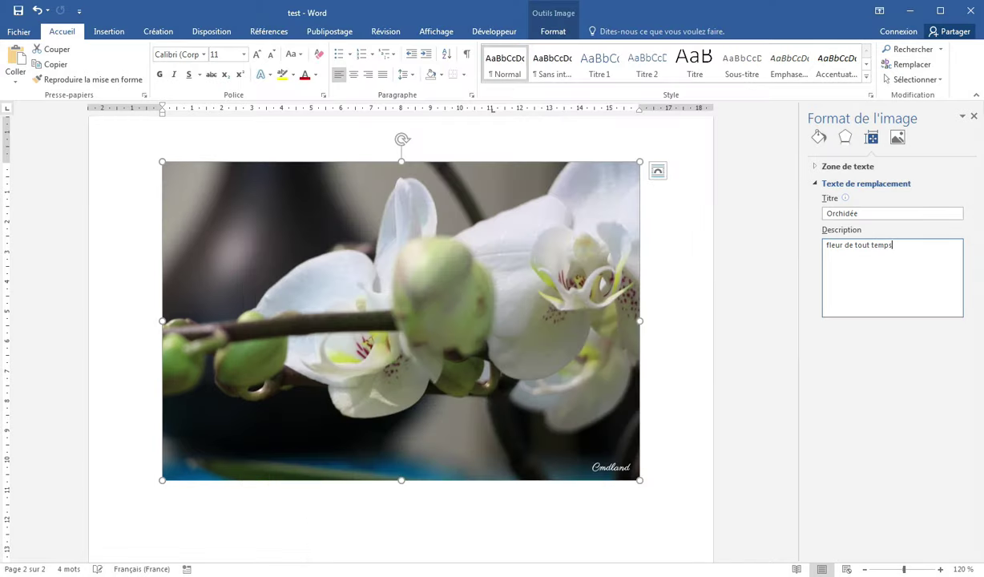
{"action": "type", "text": " merveille de la nature"}
{"action": "left_click", "coordinate": [670, 235]}
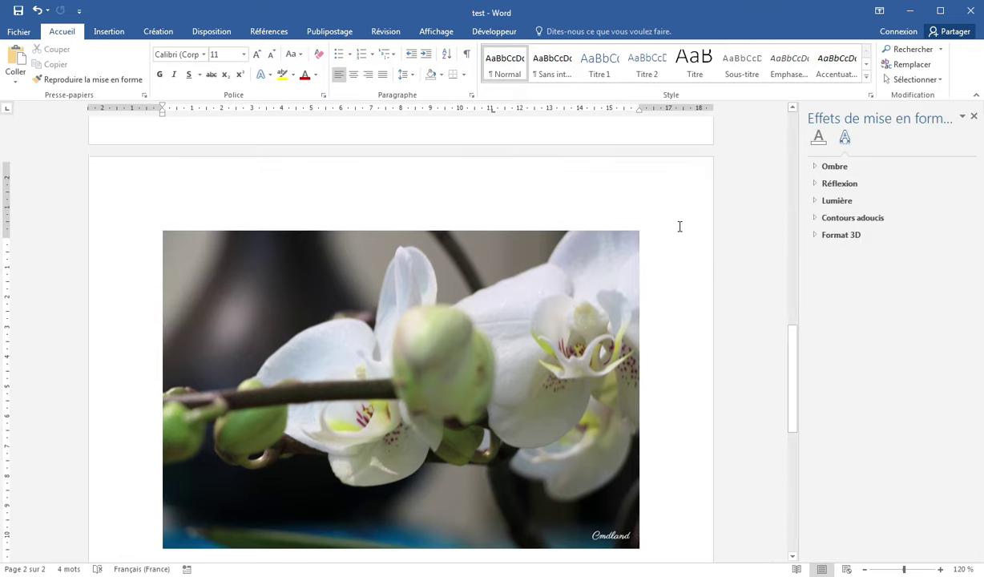